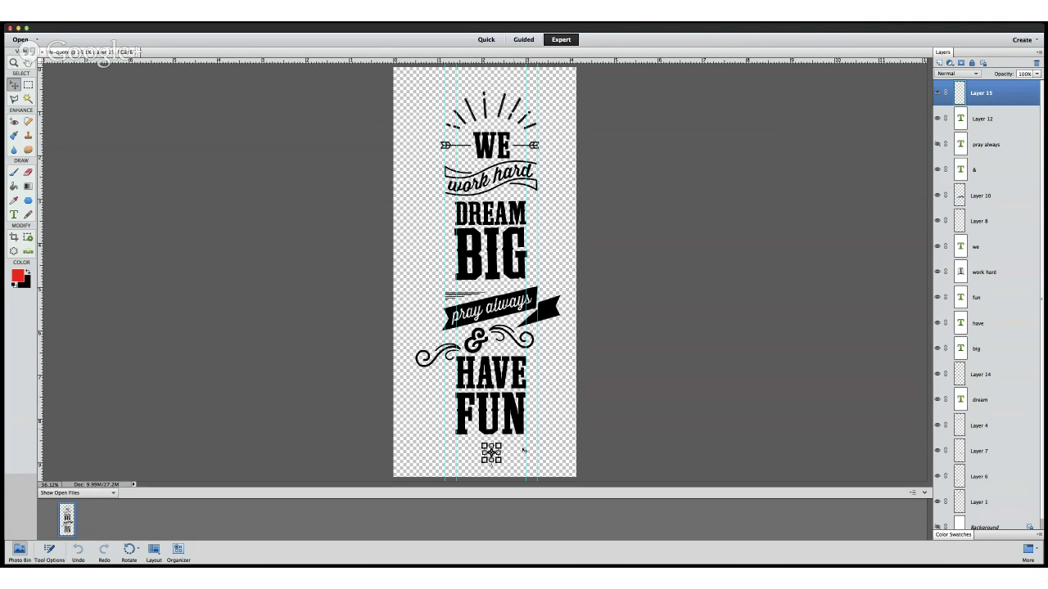
# Step: Delete the "work hard" text layer from the wavy banner below "WE"
pyautogui.click(556, 369)
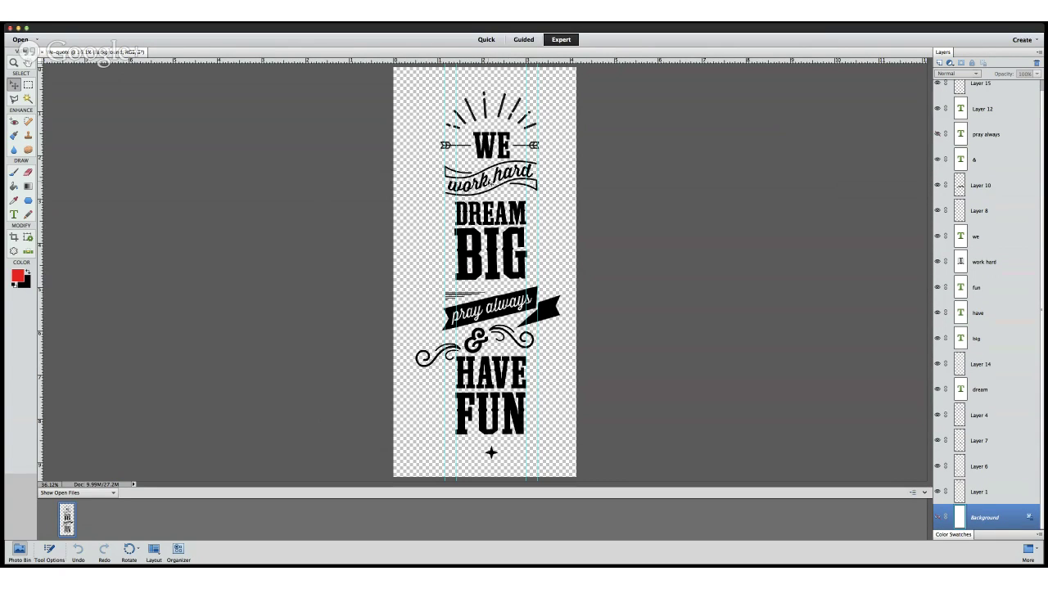
pyautogui.click(490, 180)
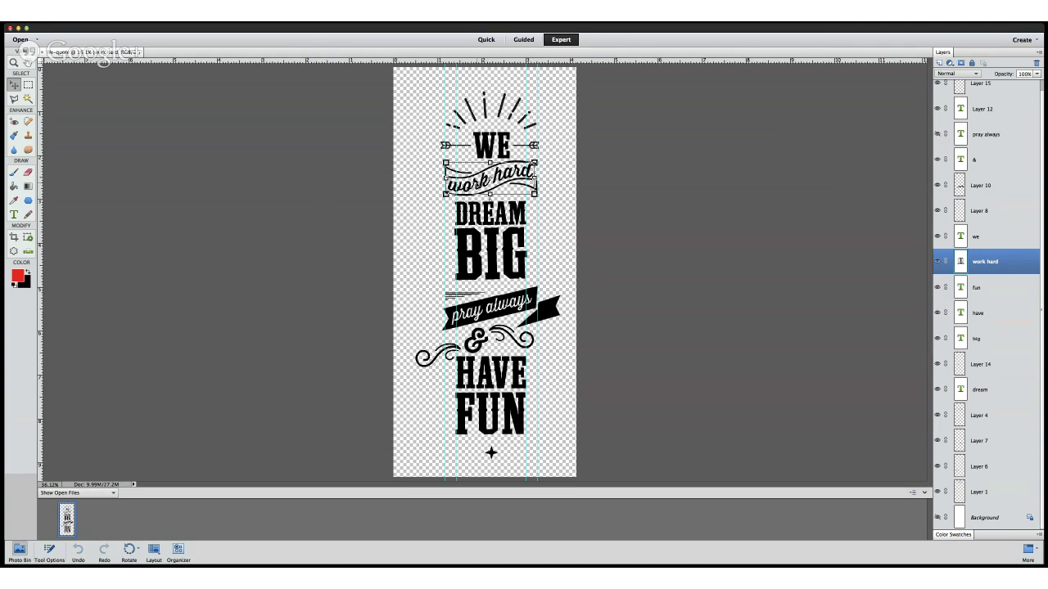
pyautogui.press('Delete')
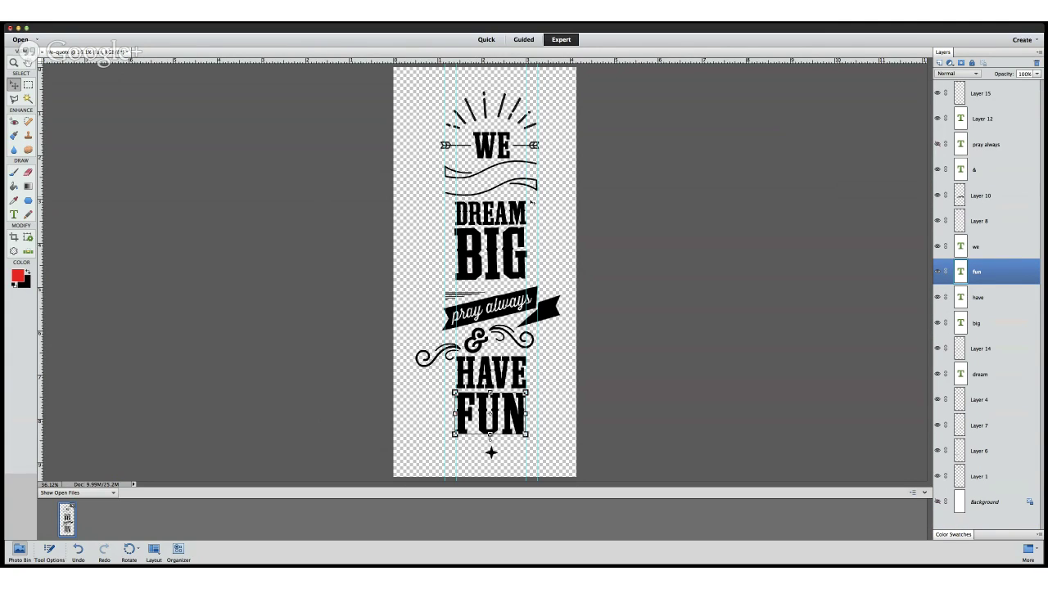
# Step: Reset the colours to default black and white and start a horizontal text line inside the empty wavy banner
pyautogui.scroll(2, 533, 202)
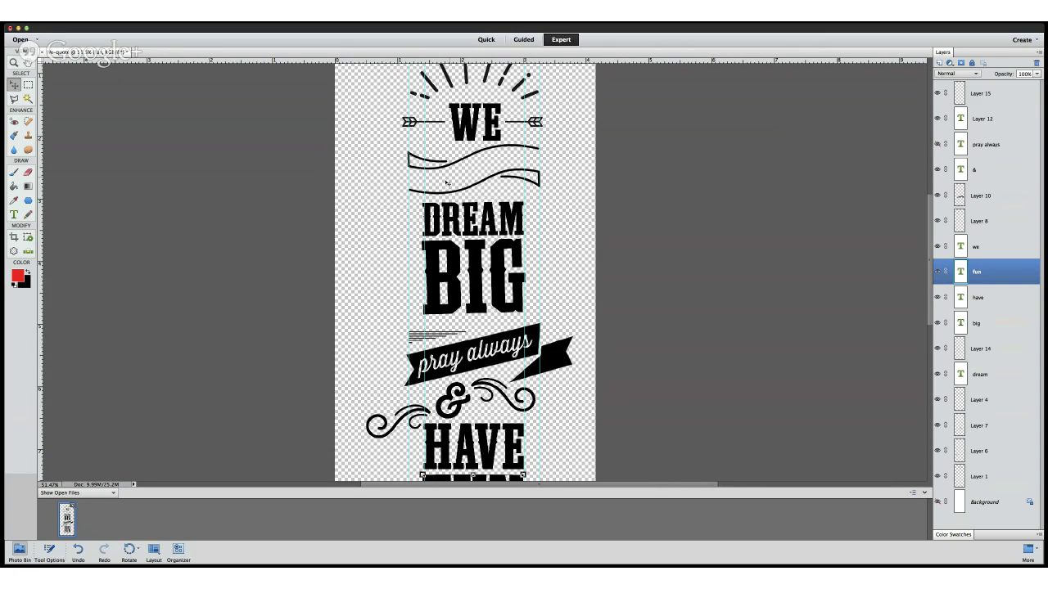
pyautogui.scroll(2, 563, 189)
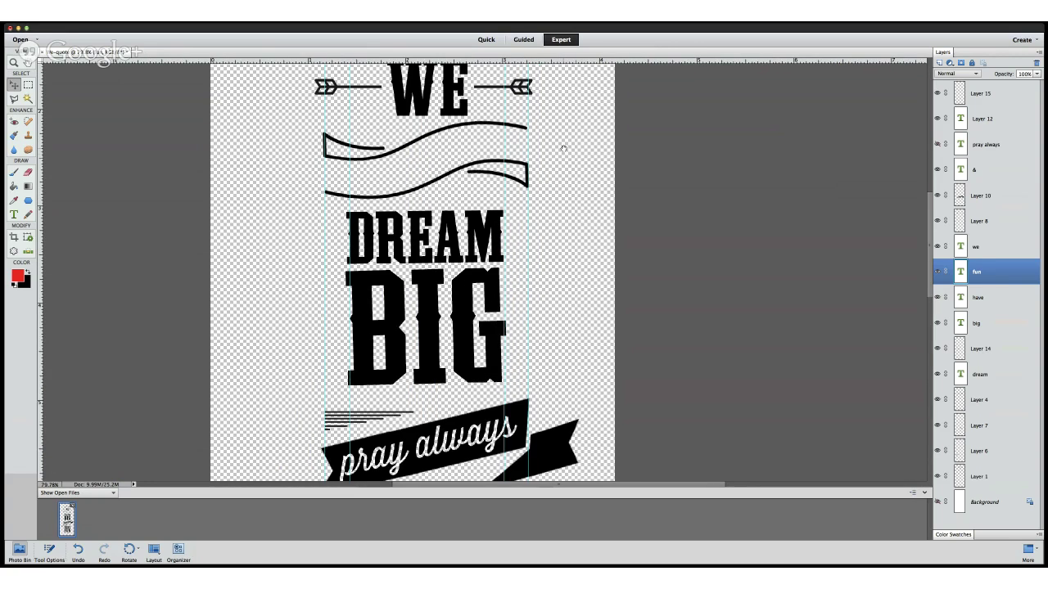
pyautogui.scroll(2, 573, 216)
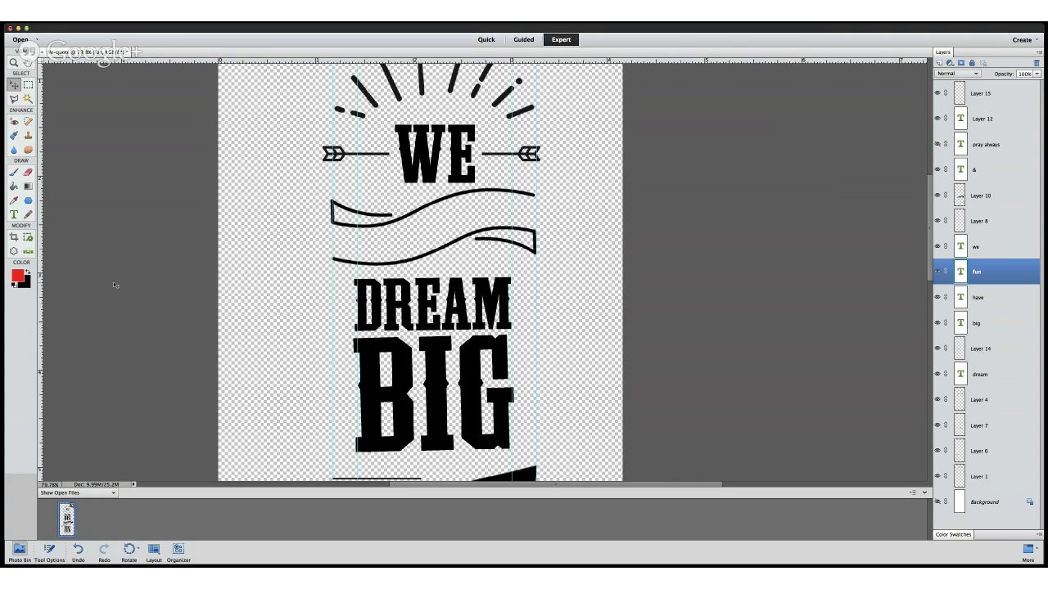
pyautogui.press('d')
pyautogui.click(14, 215)
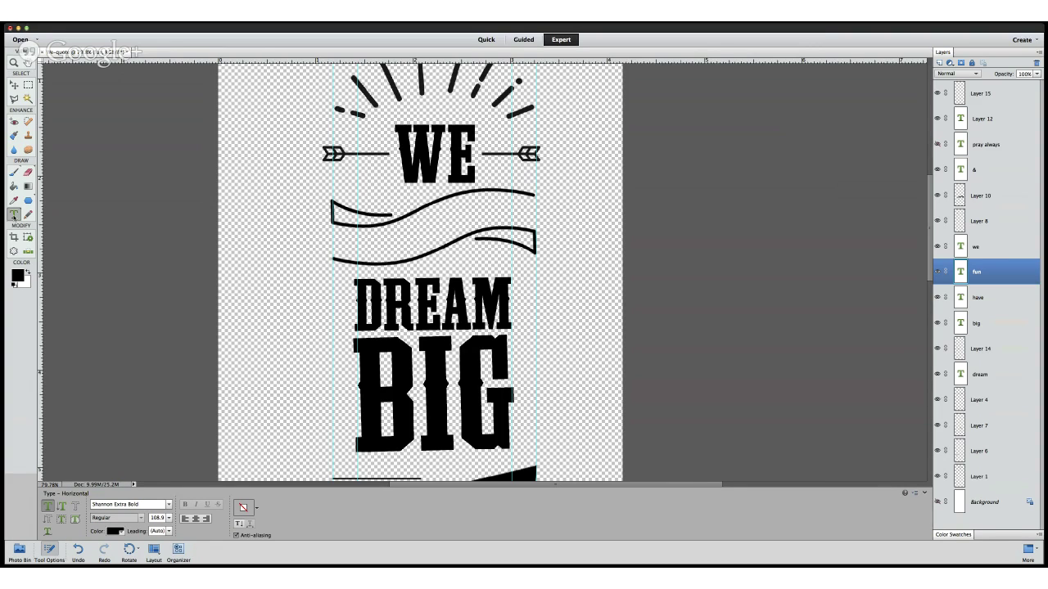
pyautogui.click(341, 243)
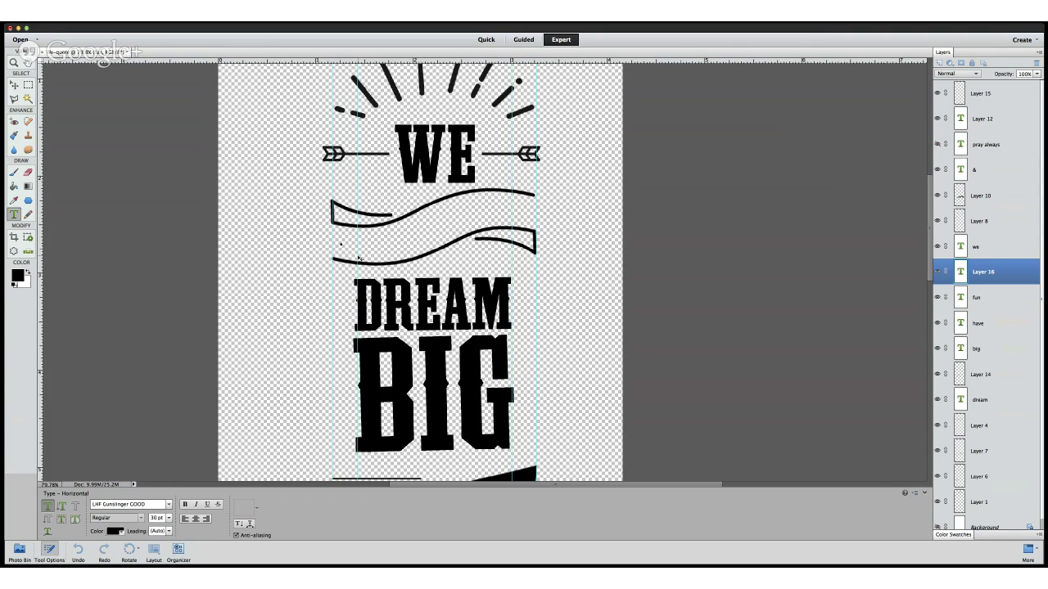
# Step: Set the font to Thirsty Script Light and enter "work hard" in the wavy banner
pyautogui.click(131, 504)
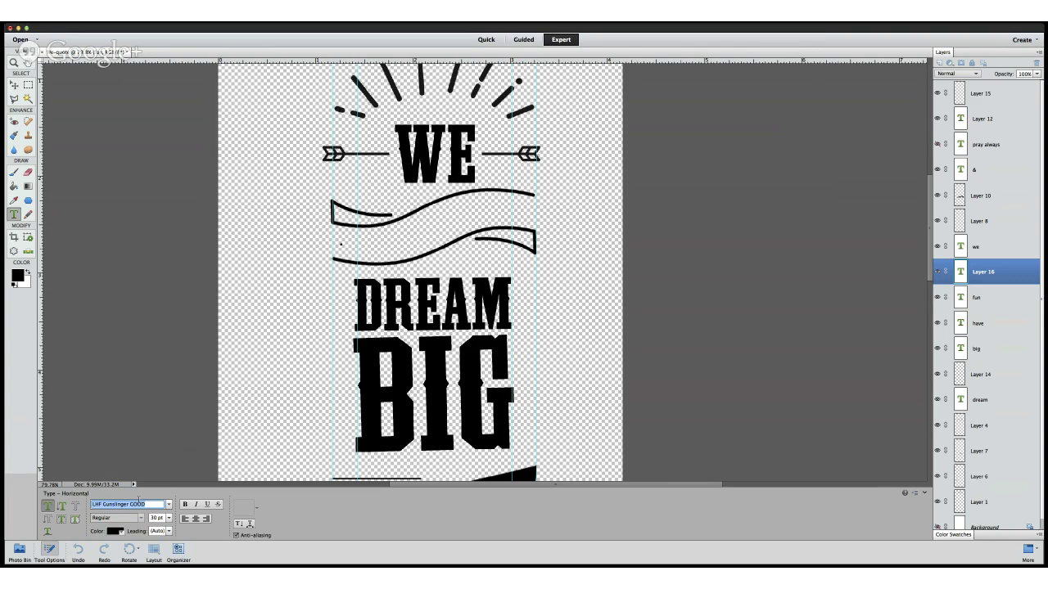
pyautogui.press('Down')
pyautogui.press('Down')
pyautogui.press('Down')
pyautogui.click(342, 237)
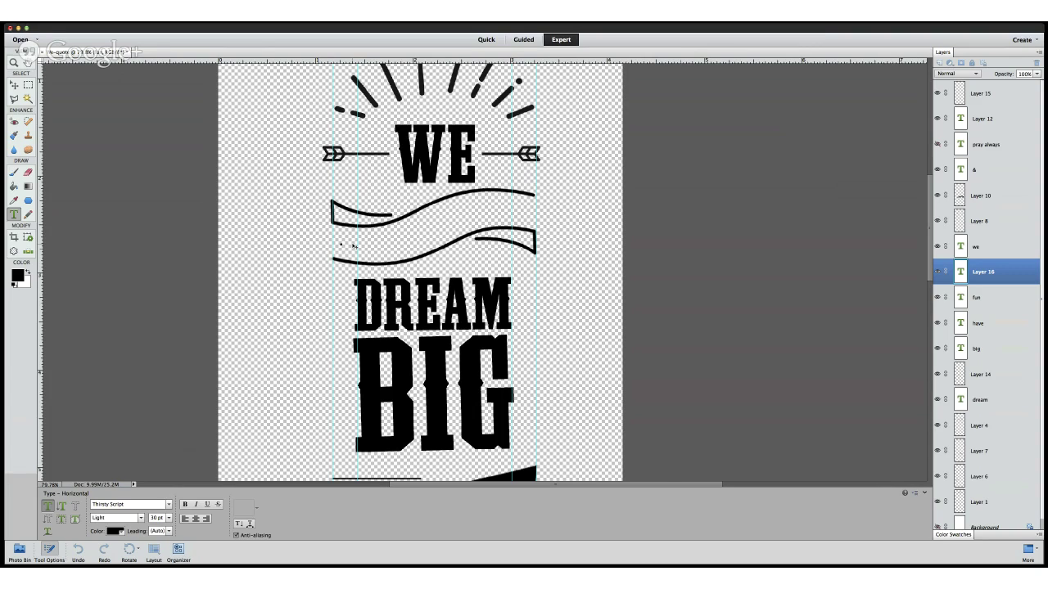
pyautogui.write('work hard')
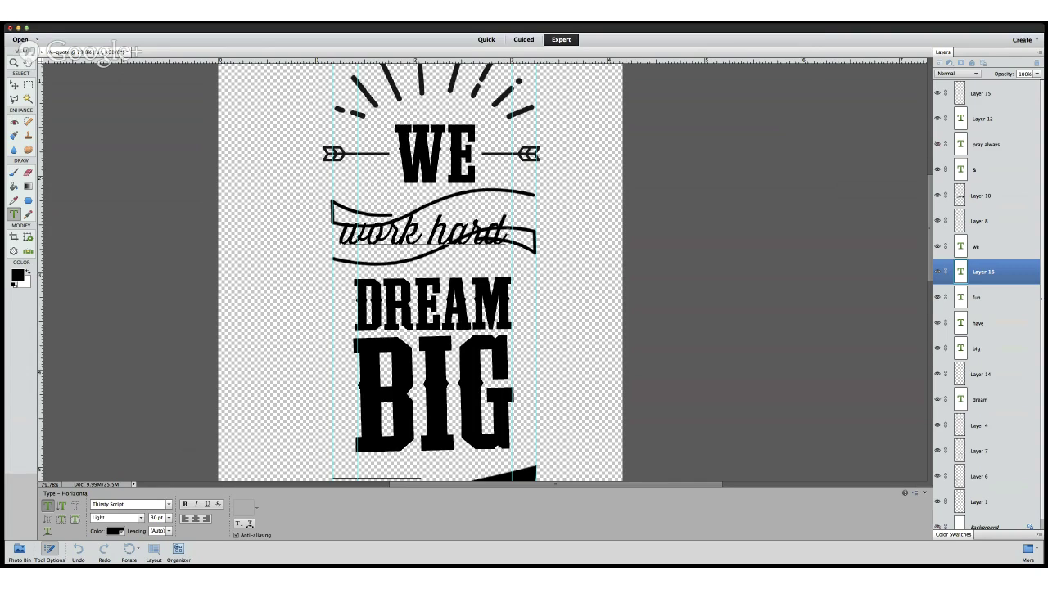
# Step: Warp the whole "work hard" text into a wave matching the banner and move it slightly up and to the right
pyautogui.hotkey('shift', 'Left')
pyautogui.hotkey('shift', 'Left')
pyautogui.hotkey('shift', 'Left')
pyautogui.hotkey('shift', 'Left')
pyautogui.hotkey('shift', 'Left')
pyautogui.hotkey('shift', 'Left')
pyautogui.hotkey('shift', 'Left')
pyautogui.hotkey('shift', 'Left')
pyautogui.hotkey('shift', 'Left')
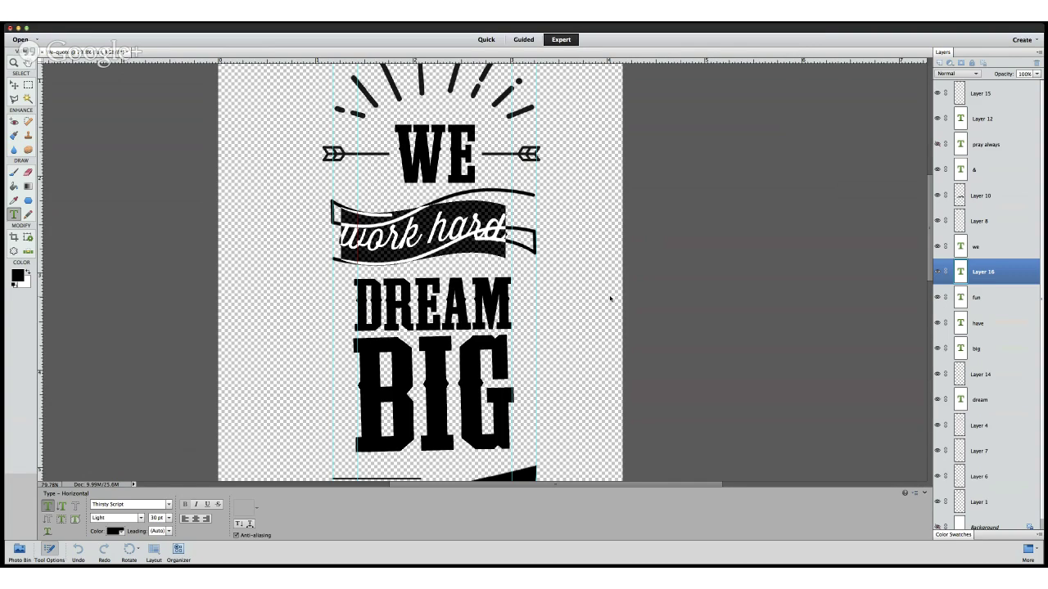
pyautogui.moveTo(444, 243); pyautogui.dragTo(464, 229)
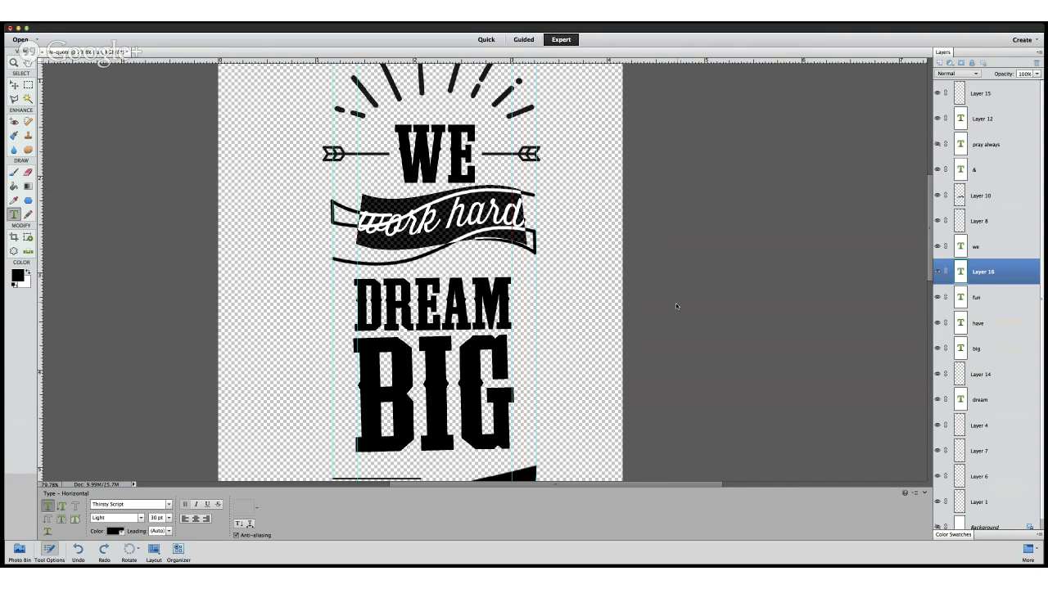
# Step: Rotate the "work hard" text to about -10.5 degrees and shift it down and left into the banner
pyautogui.click(14, 84)
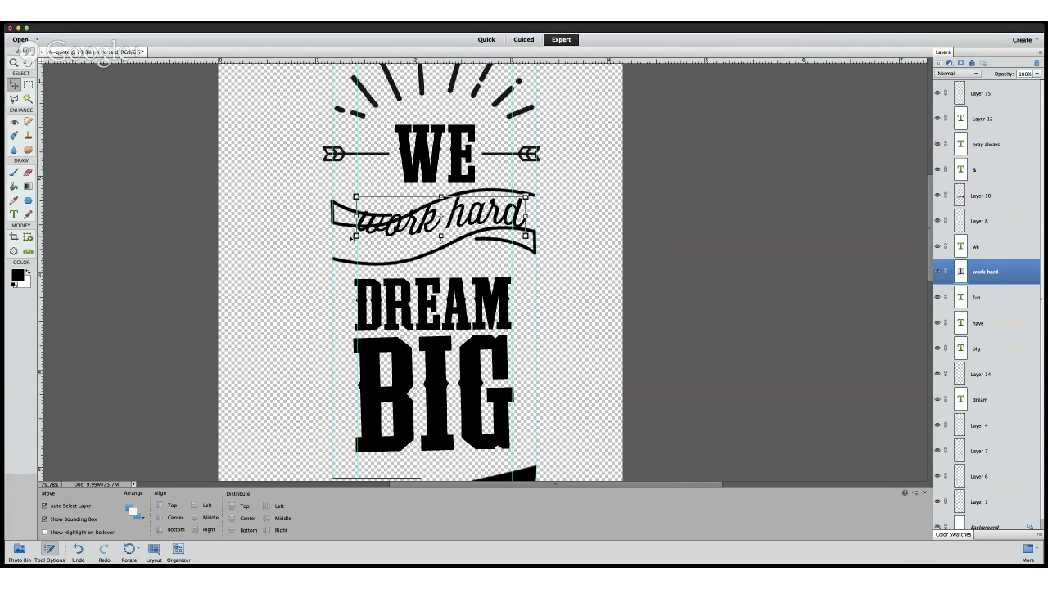
pyautogui.click(354, 238)
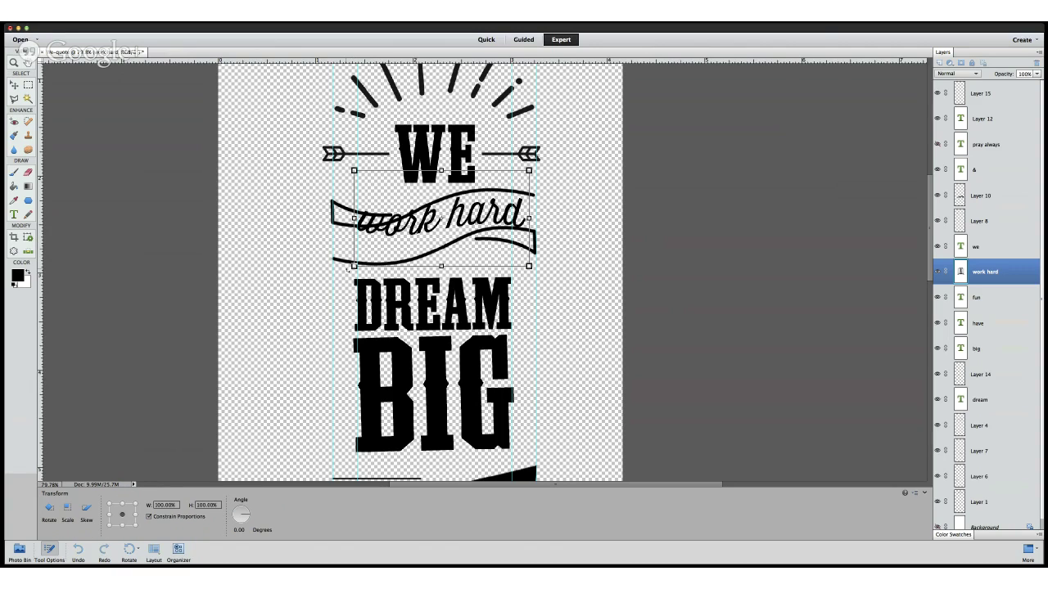
pyautogui.moveTo(351, 272)
pyautogui.mouseDown()
pyautogui.moveTo(361, 285)
pyautogui.moveTo(349, 293)
pyautogui.mouseUp()
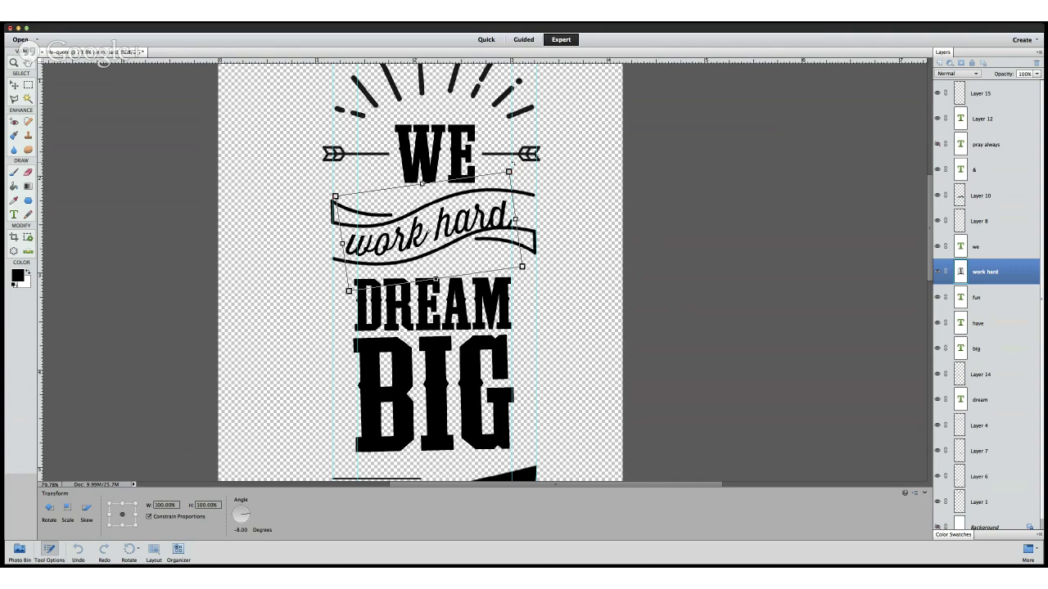
pyautogui.moveTo(349, 291); pyautogui.dragTo(353, 294)
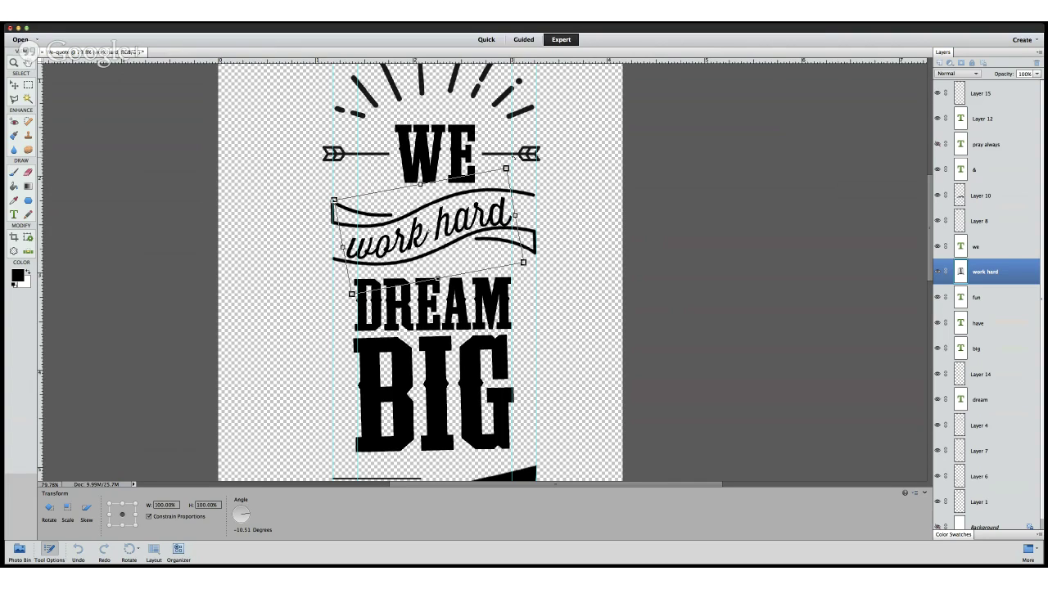
pyautogui.press('Return')
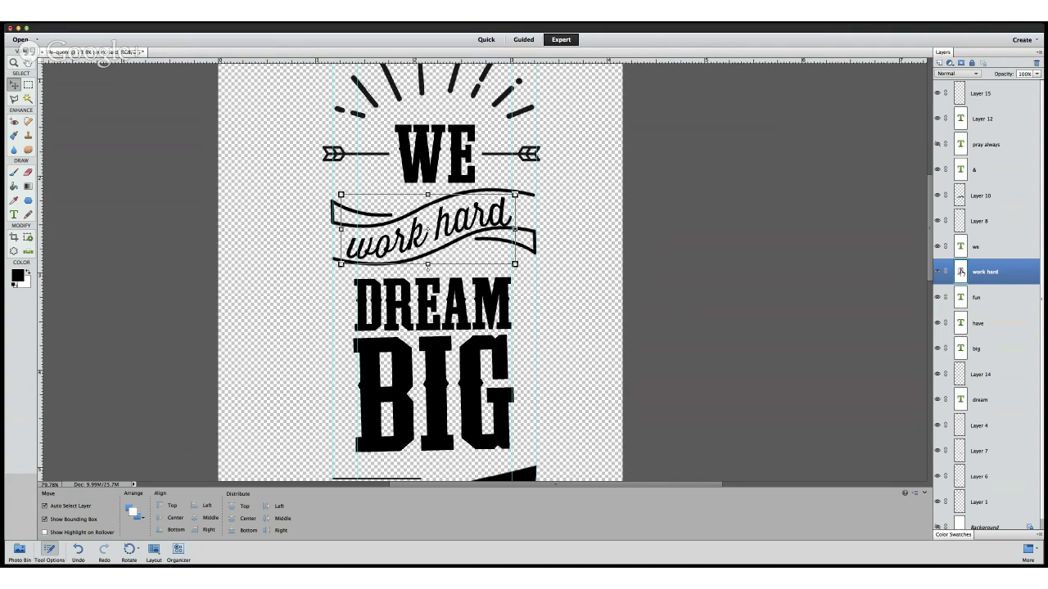
# Step: Increase the font size of the "work hard" text so the words fill the width of the banner
pyautogui.press('t')
pyautogui.doubleClick(961, 271)
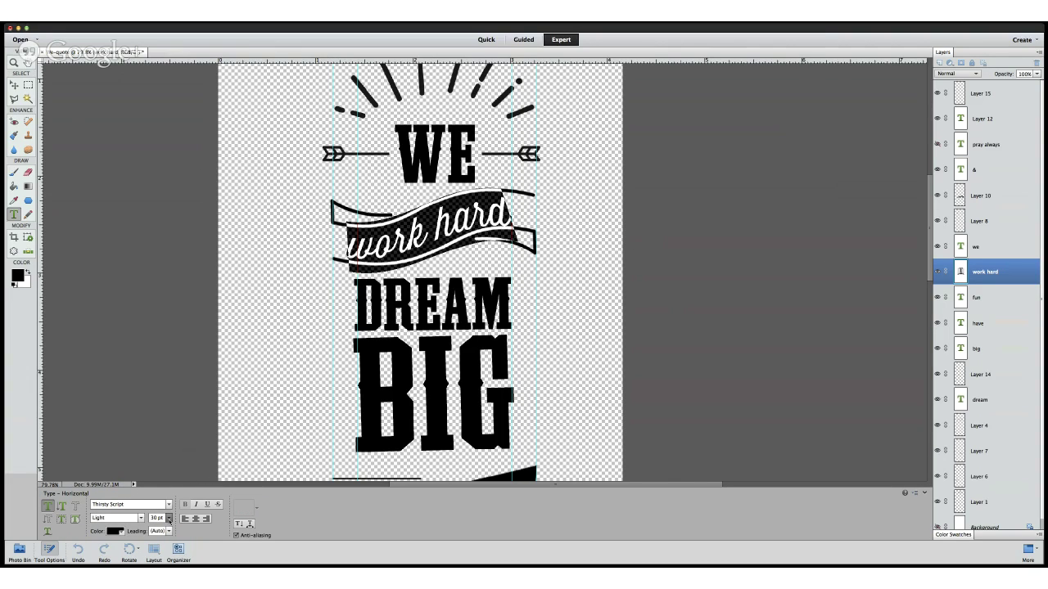
pyautogui.click(155, 518)
pyautogui.write('36')
pyautogui.press('Return')
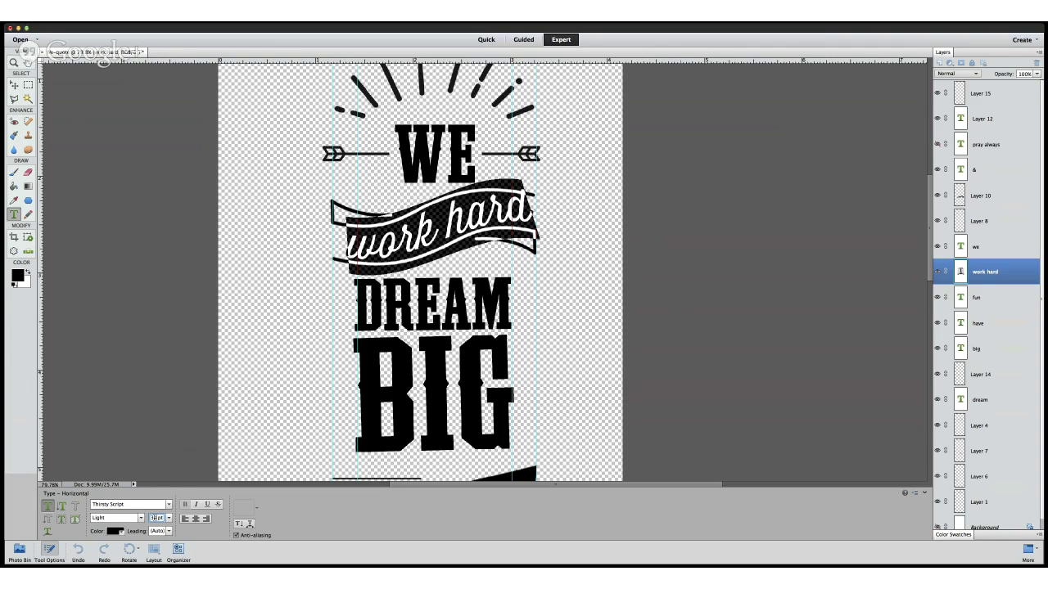
# Step: Rotate the "work hard" text by about 1.3 degrees, scale it to about 98% and nudge it left and down, then deselect it
pyautogui.click(14, 85)
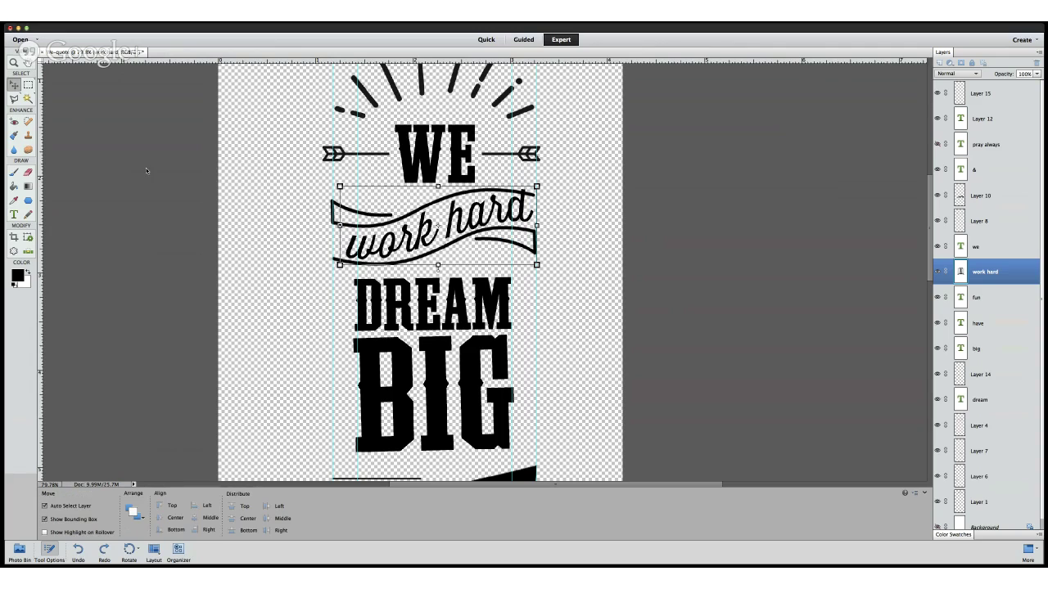
pyautogui.press('super+t')
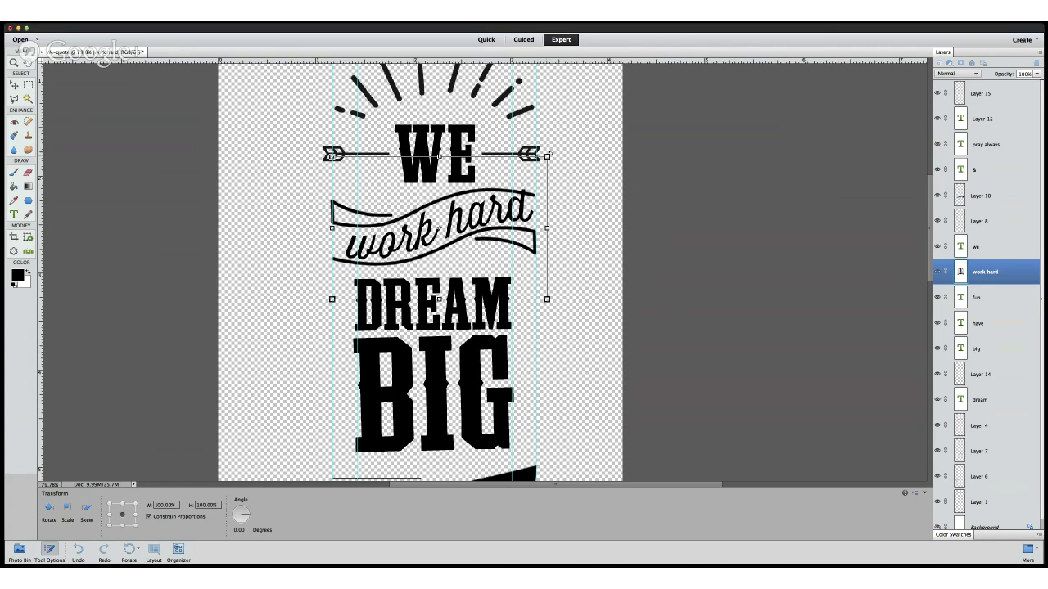
pyautogui.moveTo(558, 151); pyautogui.dragTo(562, 155)
pyautogui.press('Left')
pyautogui.press('Left')
pyautogui.press('Left')
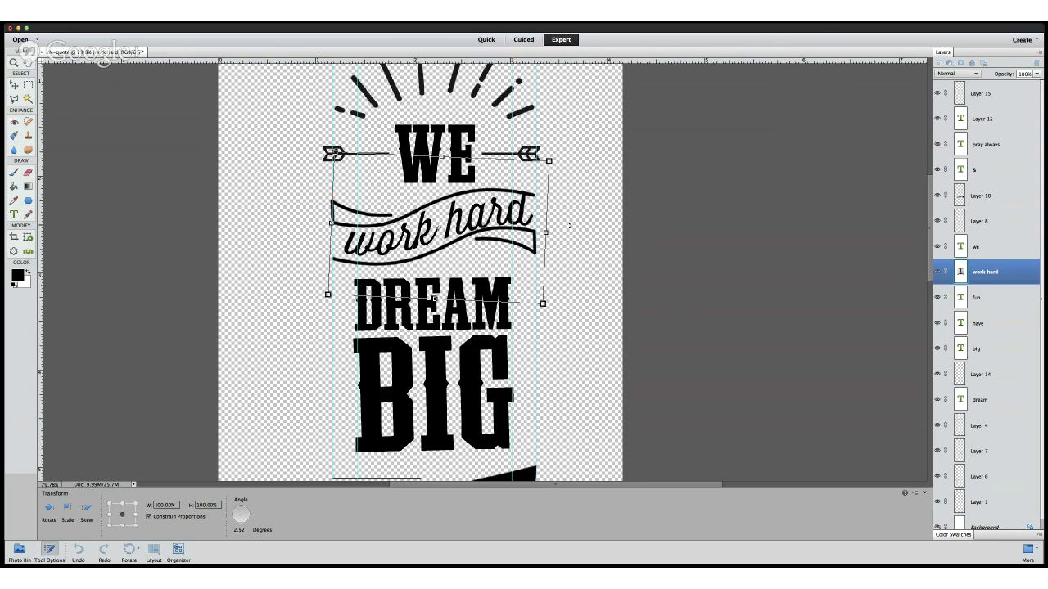
pyautogui.press('Left')
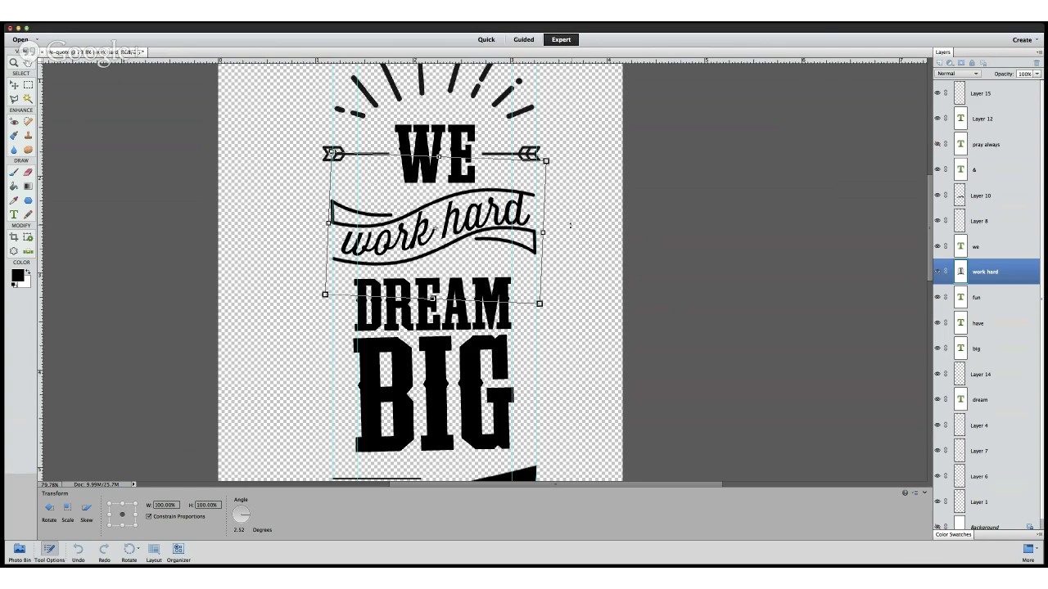
pyautogui.press('Down')
pyautogui.press('Down')
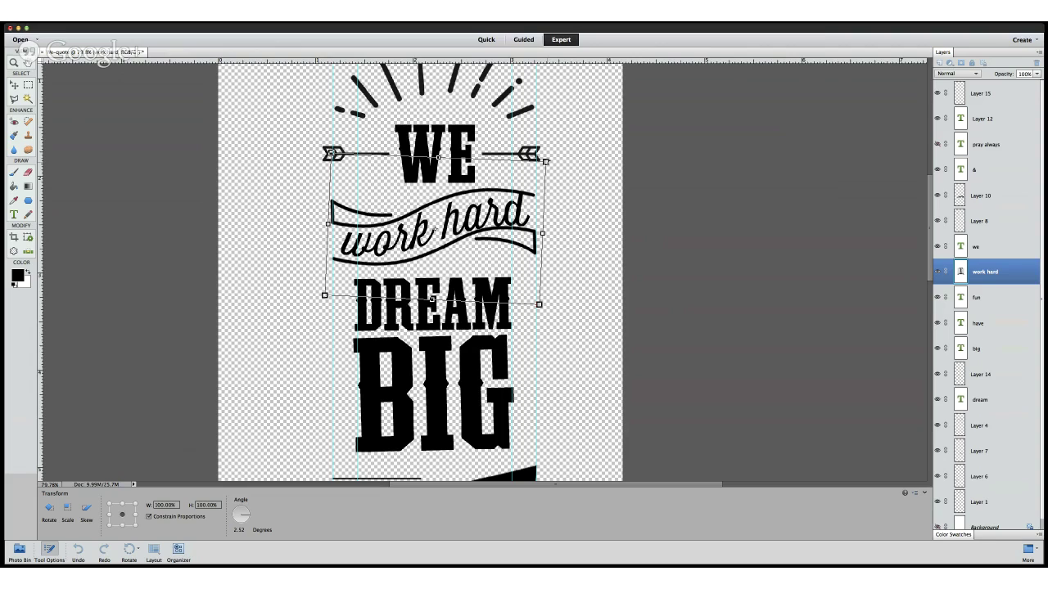
pyautogui.moveTo(545, 161); pyautogui.dragTo(554, 154)
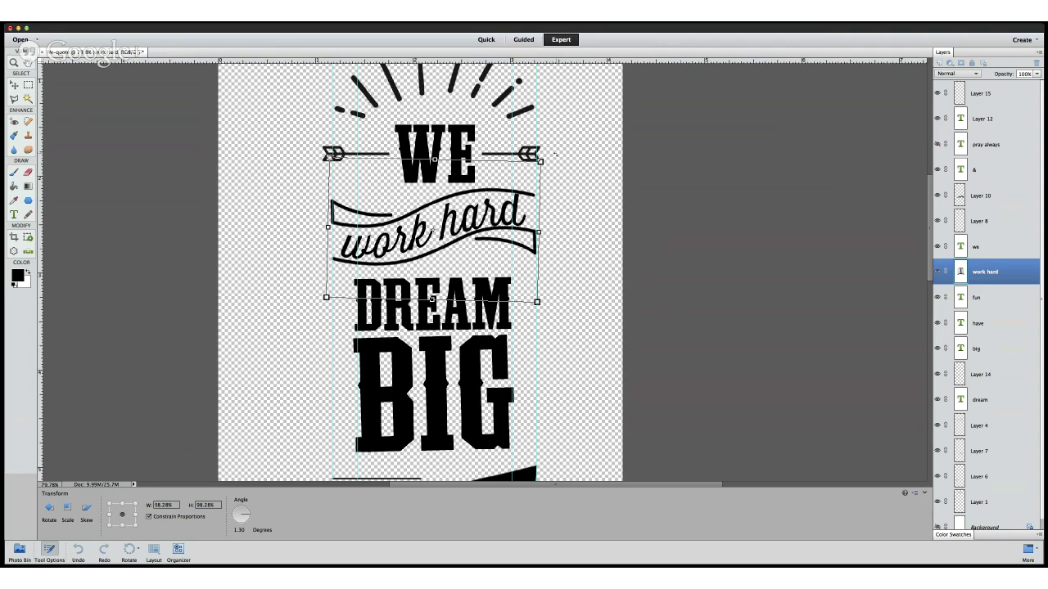
pyautogui.press('Return')
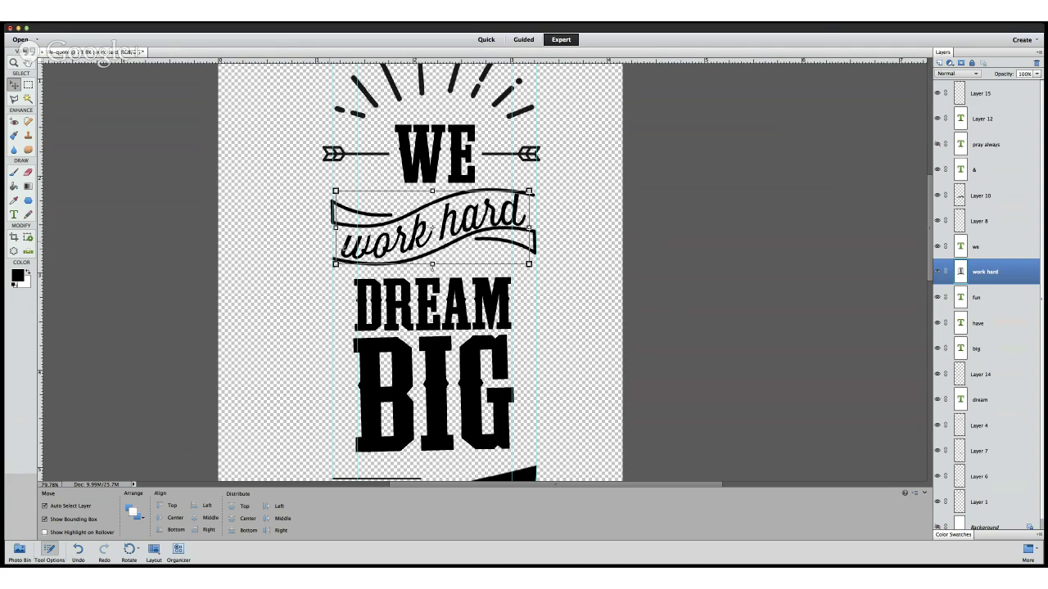
pyautogui.click(550, 270)
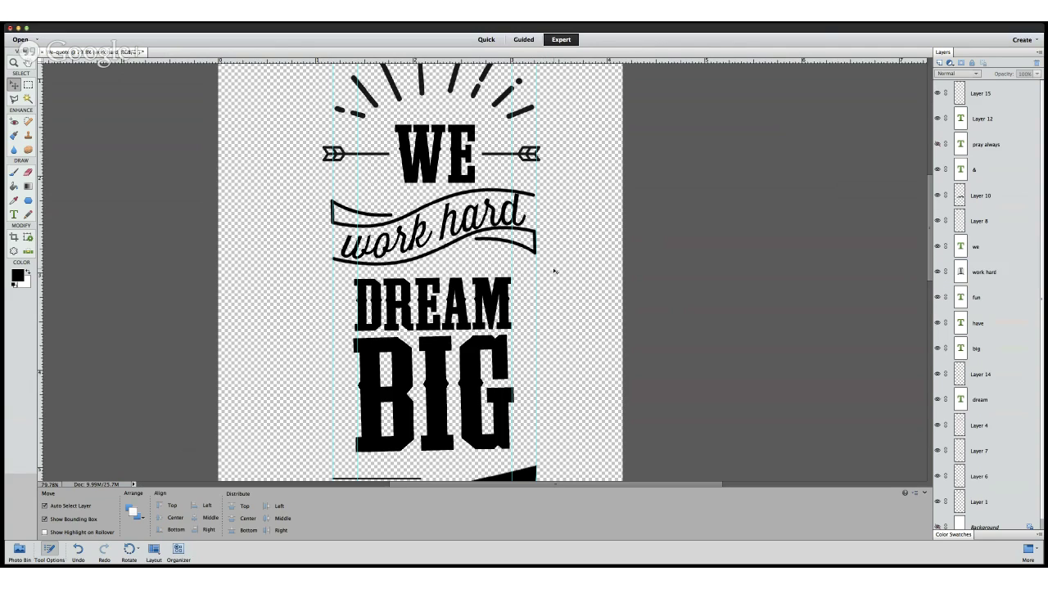
pyautogui.scroll(-5, 554, 270)
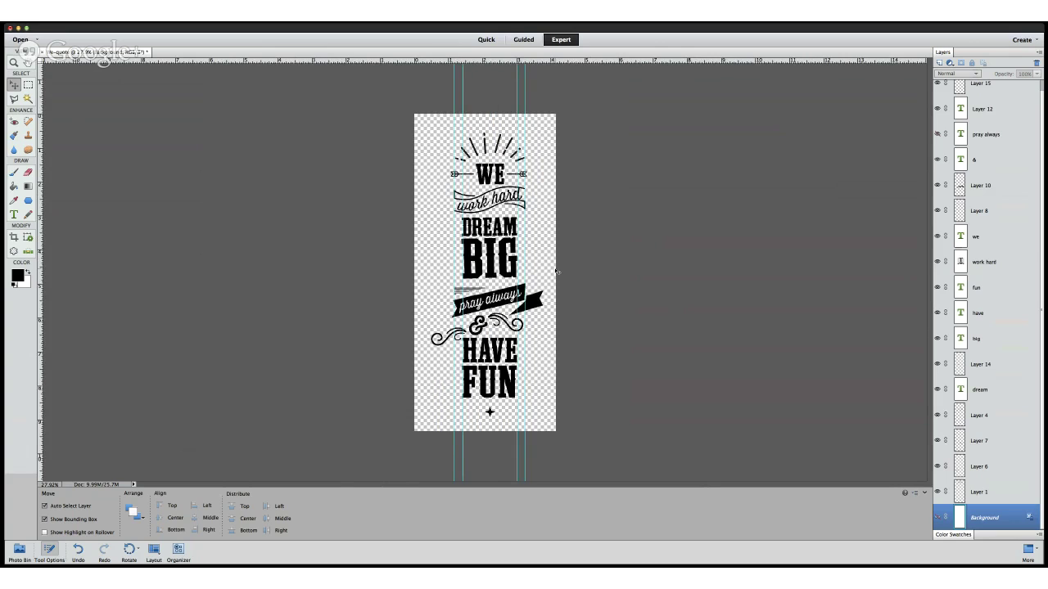
pyautogui.scroll(4, 556, 271)
pyautogui.scroll(-2, 556, 271)
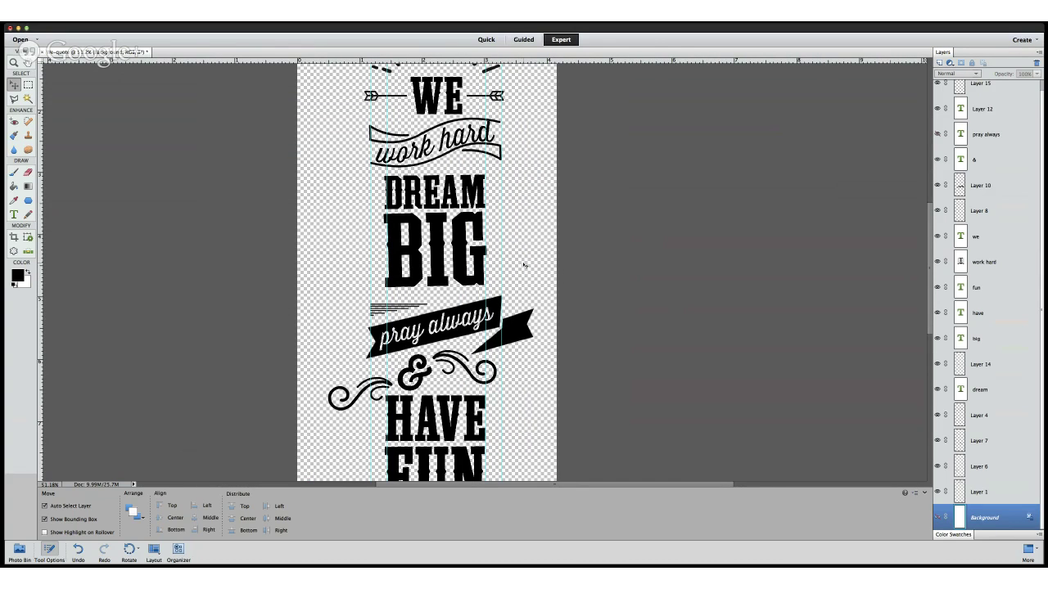
pyautogui.scroll(-2, 524, 265)
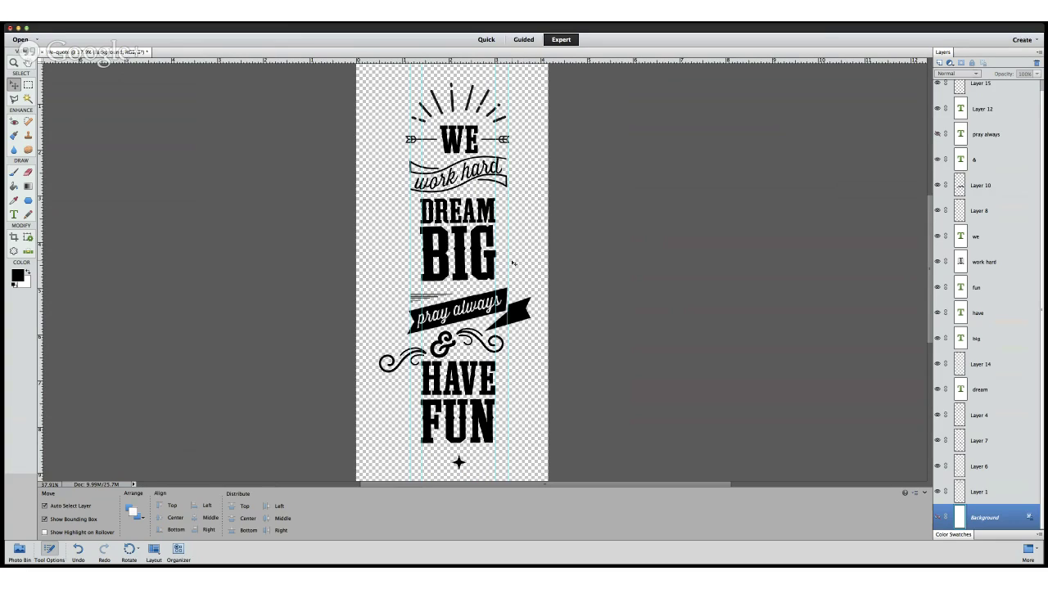